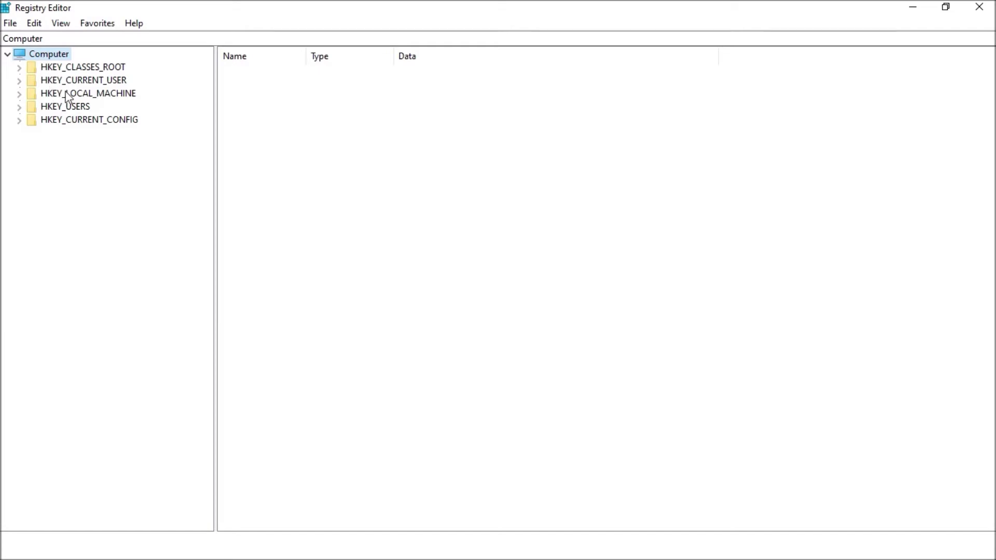
Step: Navigate HKEY_LOCAL_MACHINE > SOFTWARE > Microsoft > NET Framework Setup > NDP and select v4
{"action": "left_click", "coordinate": [19, 94]}
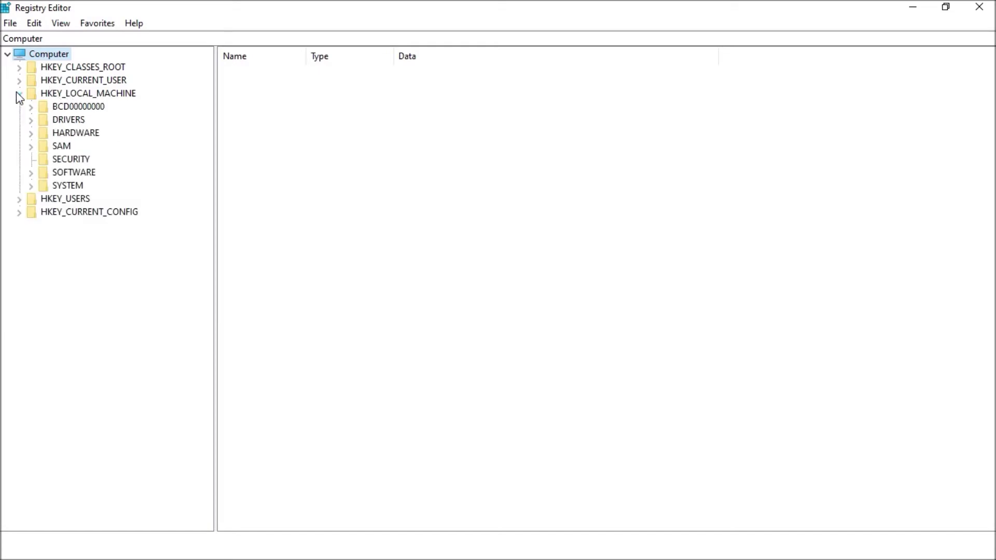
{"action": "left_click", "coordinate": [62, 175]}
{"action": "left_click", "coordinate": [30, 173]}
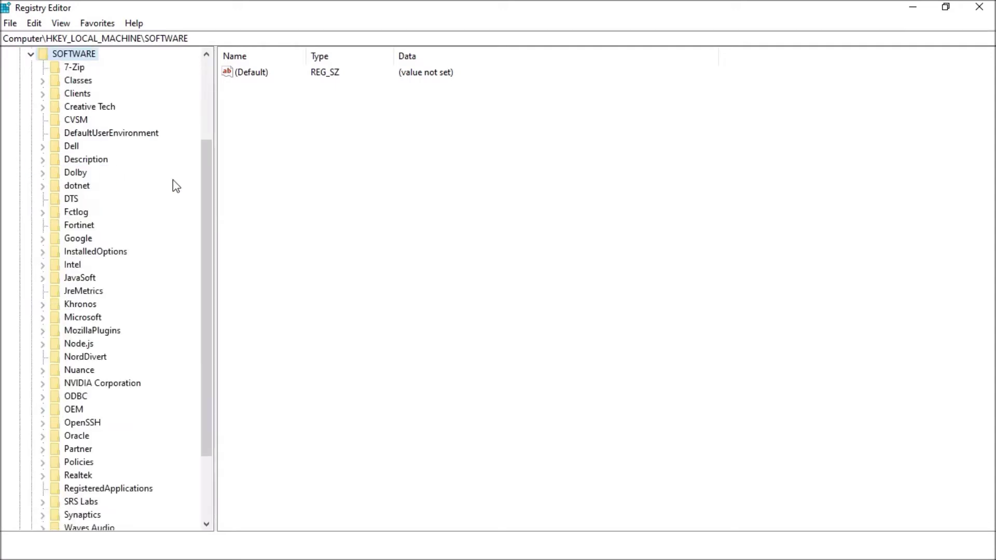
{"action": "left_click_drag", "start_coordinate": [207, 202], "coordinate": [207, 232]}
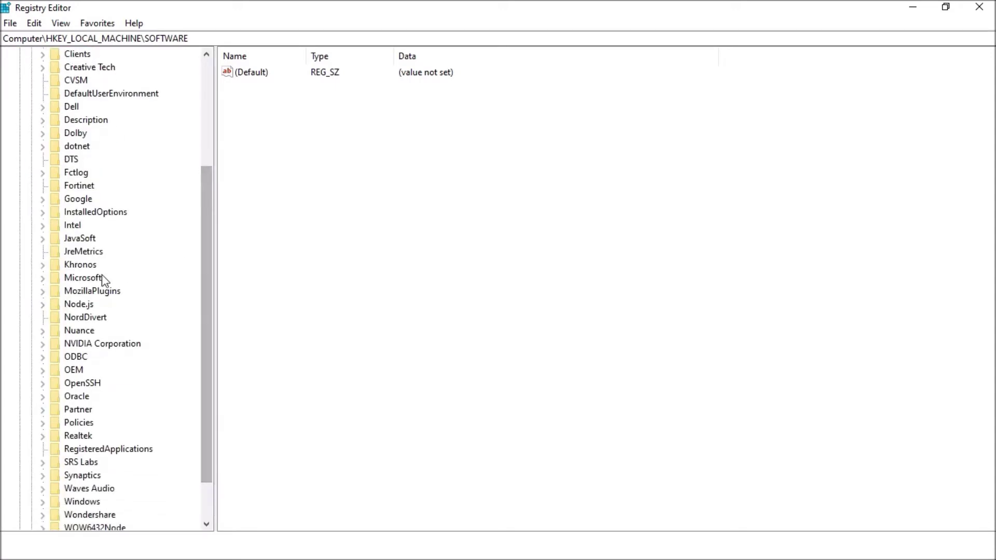
{"action": "double_click", "coordinate": [83, 278]}
{"action": "left_click", "coordinate": [117, 212]}
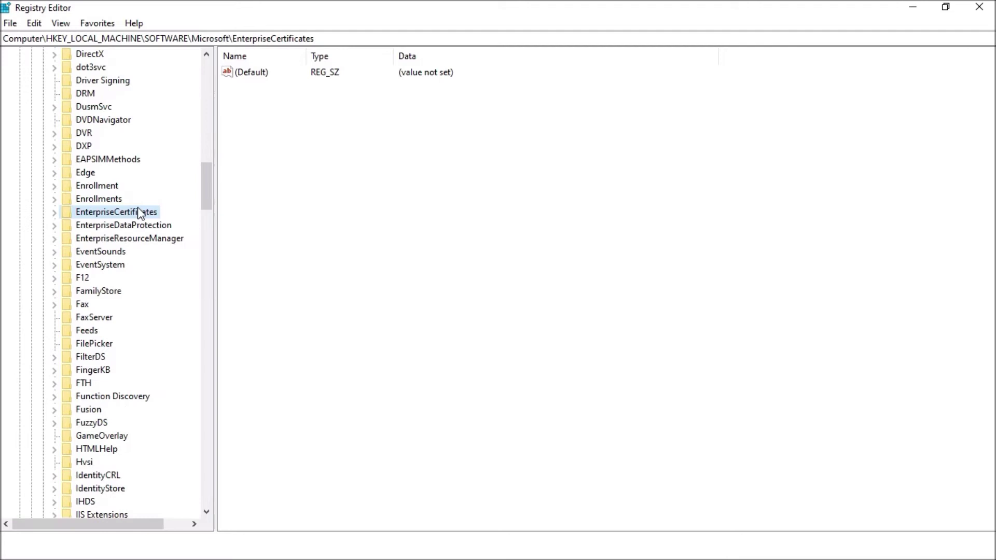
{"action": "key", "text": "n"}
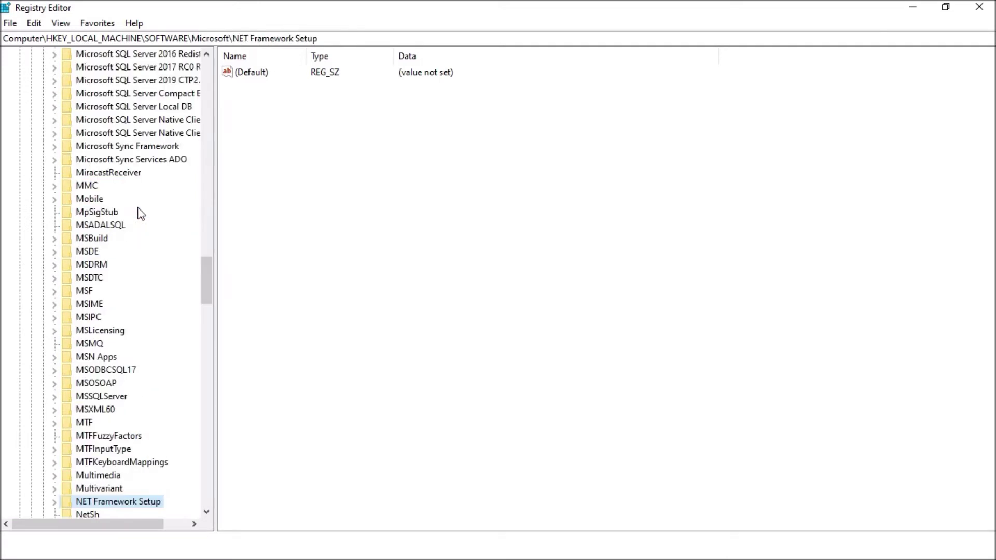
{"action": "left_click_drag", "start_coordinate": [210, 272], "coordinate": [208, 312]}
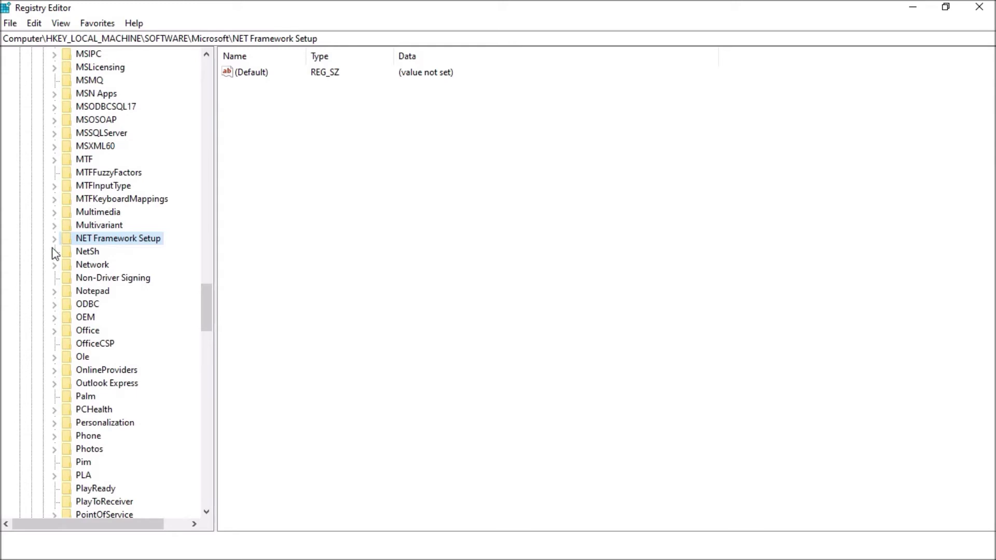
{"action": "left_click", "coordinate": [54, 238]}
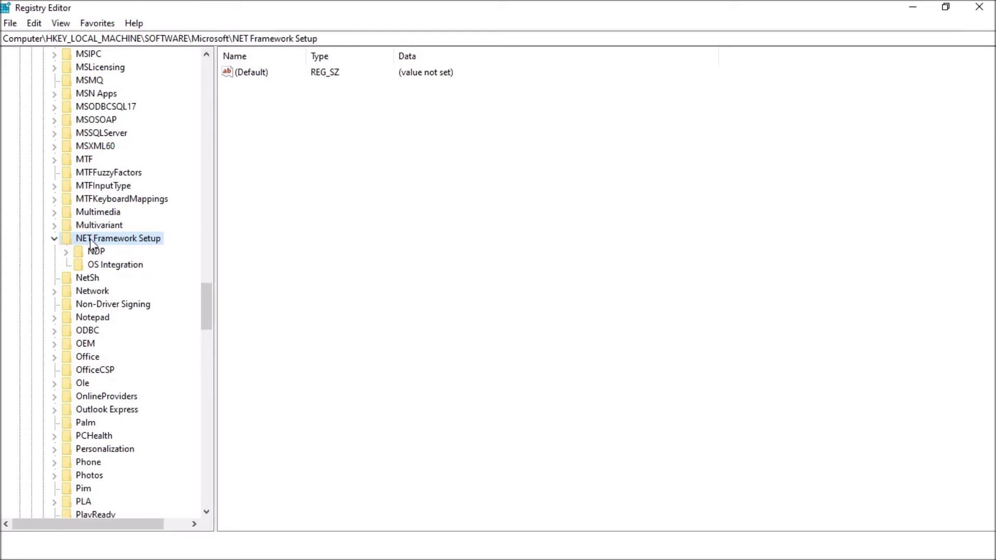
{"action": "left_click", "coordinate": [67, 251]}
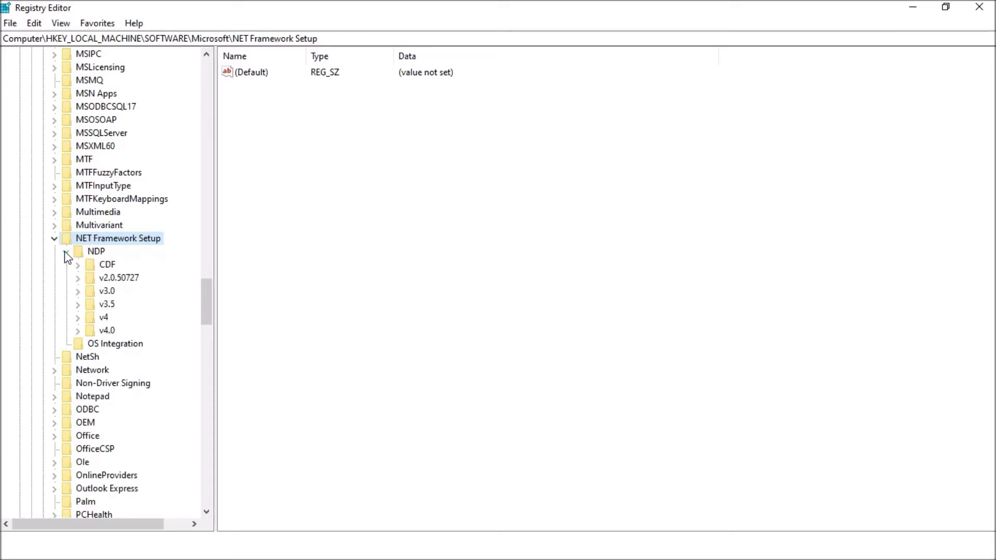
{"action": "left_click", "coordinate": [90, 252]}
{"action": "left_click", "coordinate": [104, 318]}
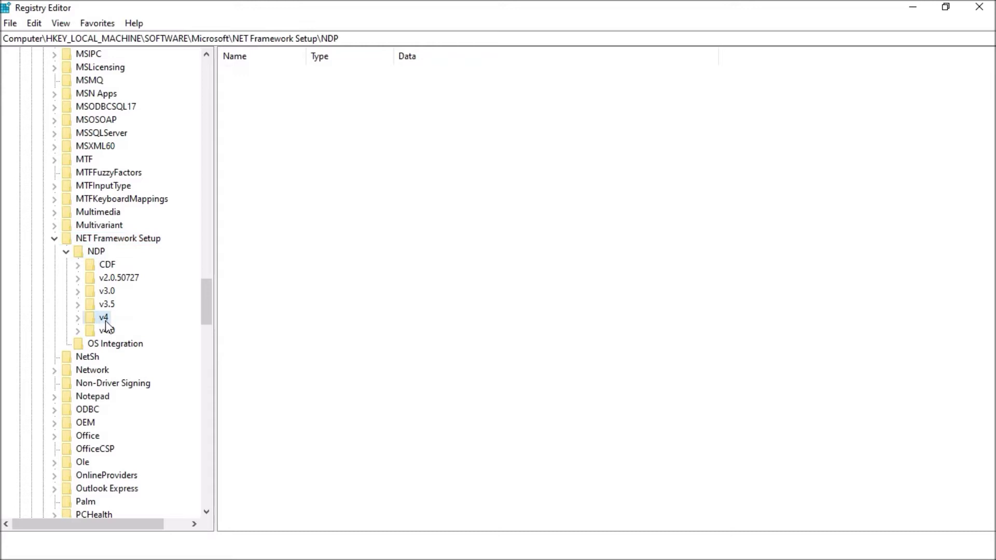
Step: Show the Full key under v4 and highlight its Release value, 528372
{"action": "left_click", "coordinate": [78, 318]}
{"action": "left_click_drag", "start_coordinate": [202, 302], "coordinate": [205, 314]}
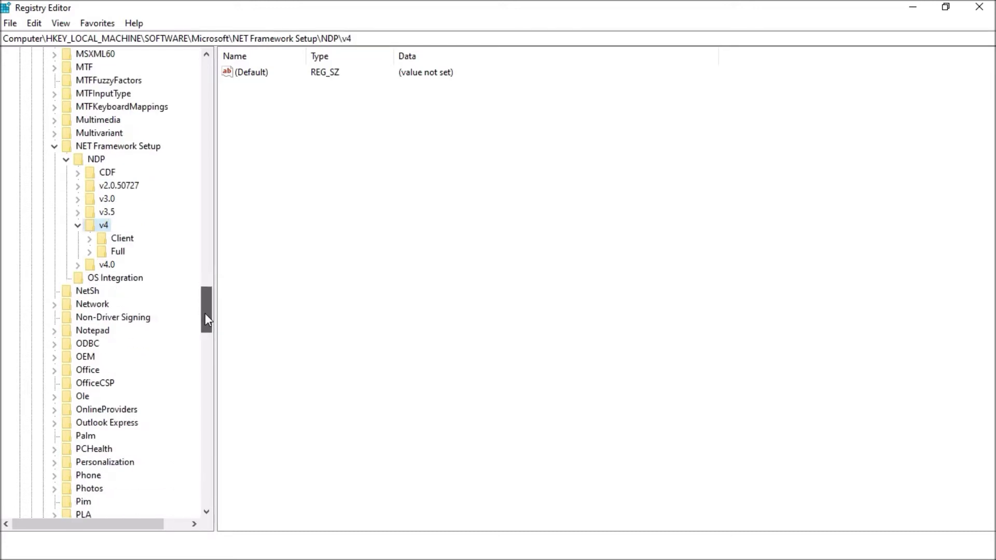
{"action": "left_click", "coordinate": [118, 251]}
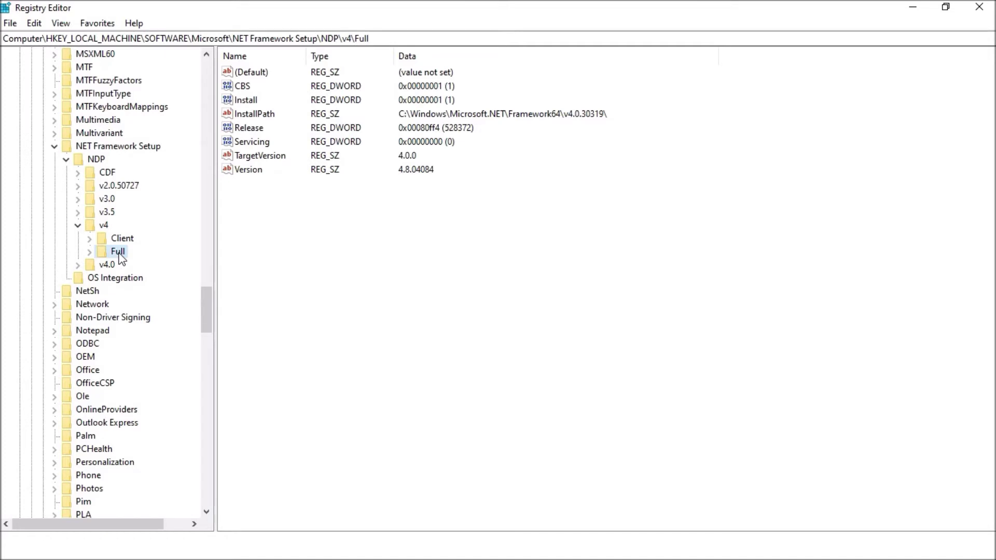
{"action": "left_click", "coordinate": [246, 128]}
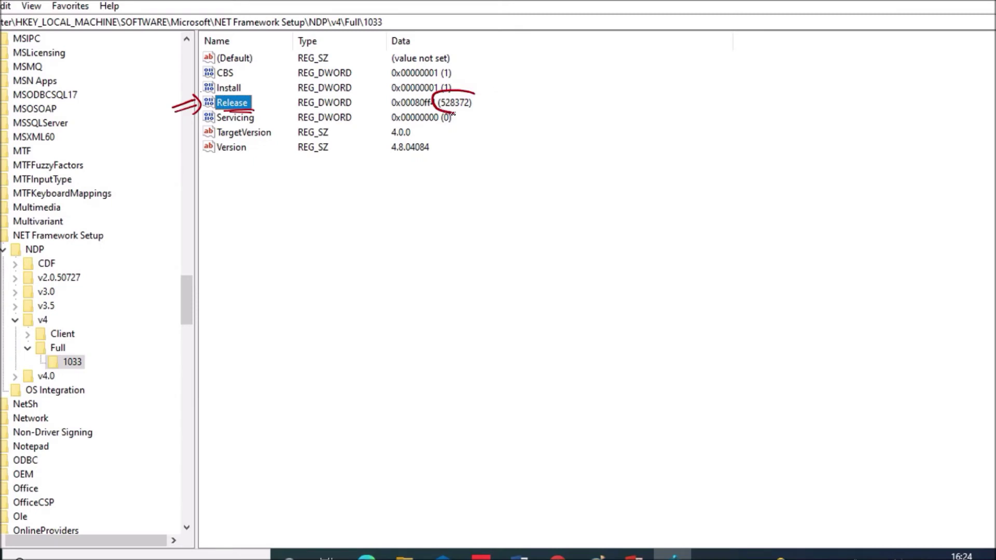
{"action": "left_click_drag", "start_coordinate": [481, 109], "coordinate": [471, 92]}
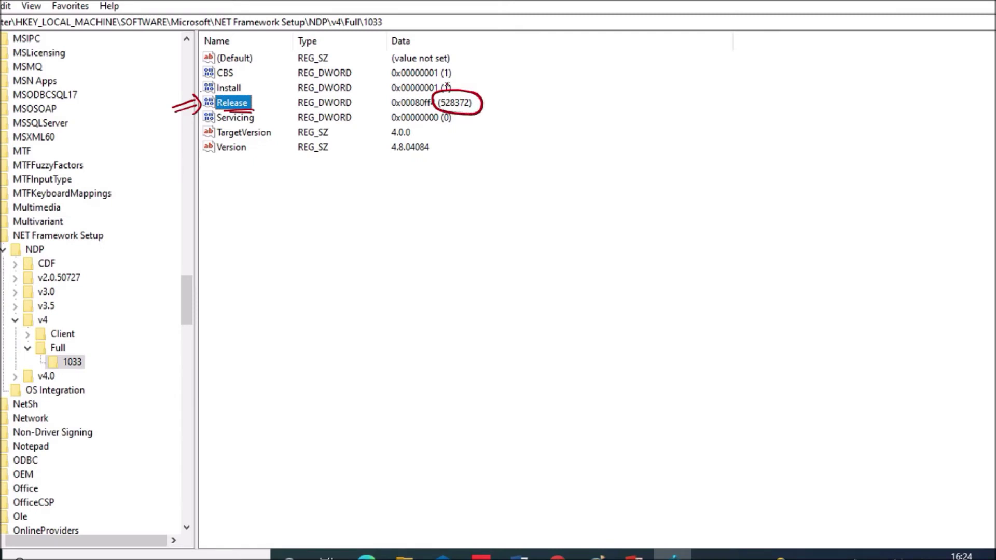